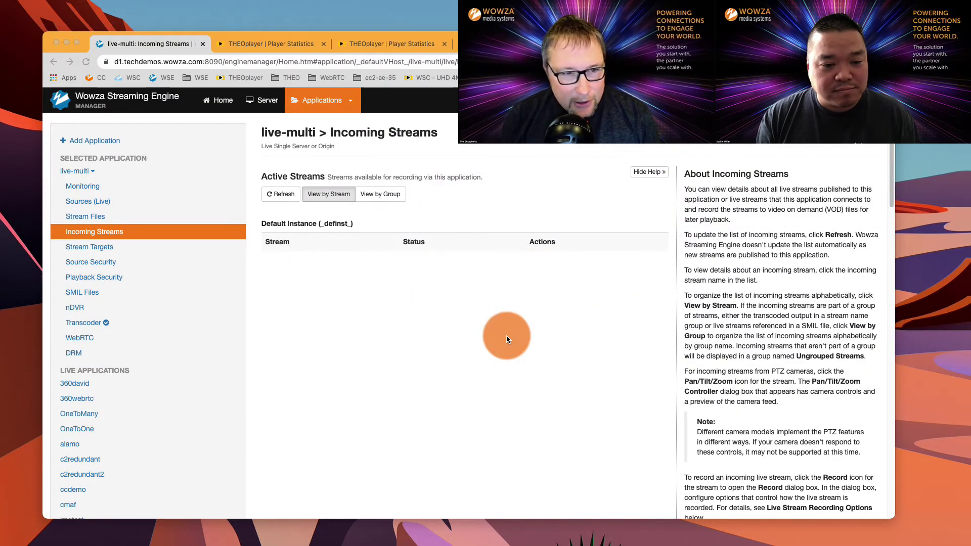
# Refresh the live-multi Incoming Streams list and confirm it shows no active streams.
pyautogui.click(291, 196)
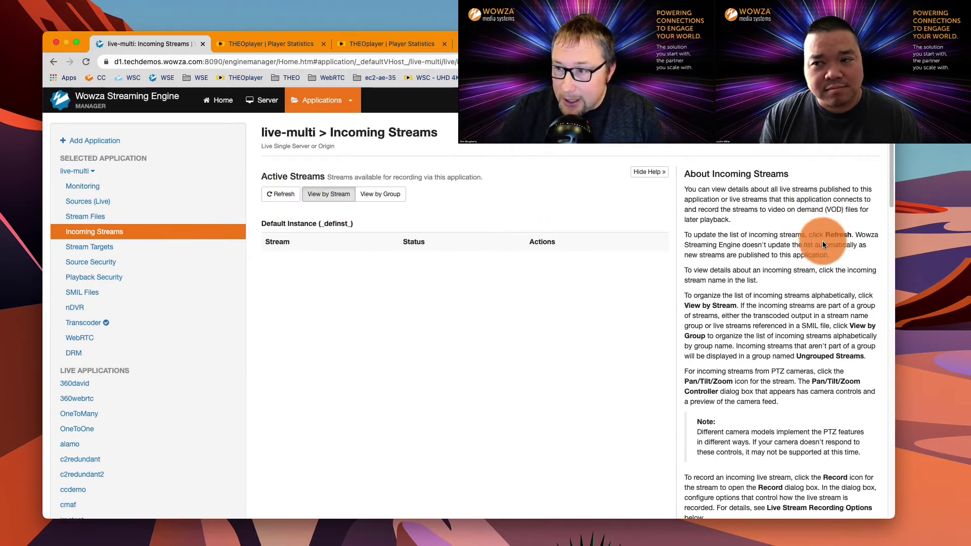
pyautogui.press('super+Tab')
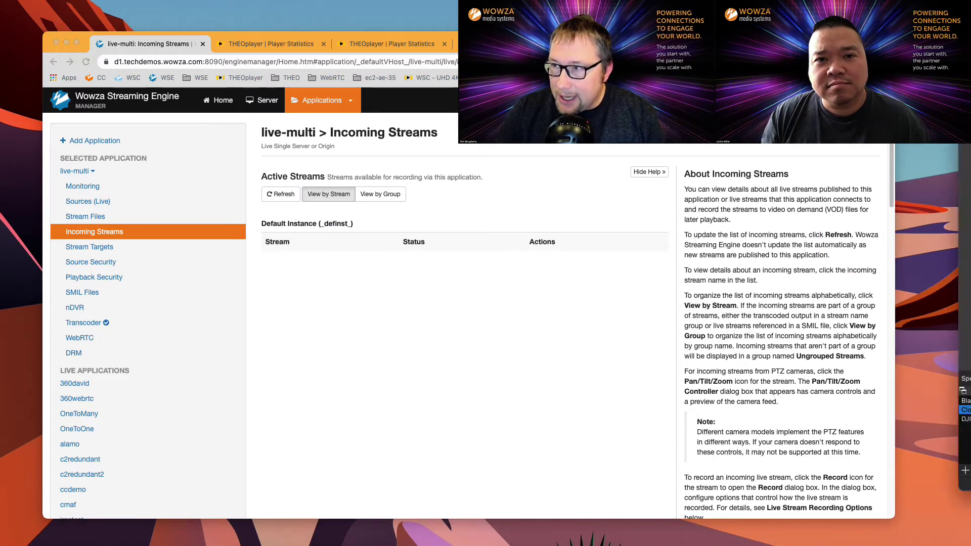
# Start streaming from the first OBS encoder, then move it aside to reveal the browser.
pyautogui.moveTo(931, 115); pyautogui.dragTo(298, 114)
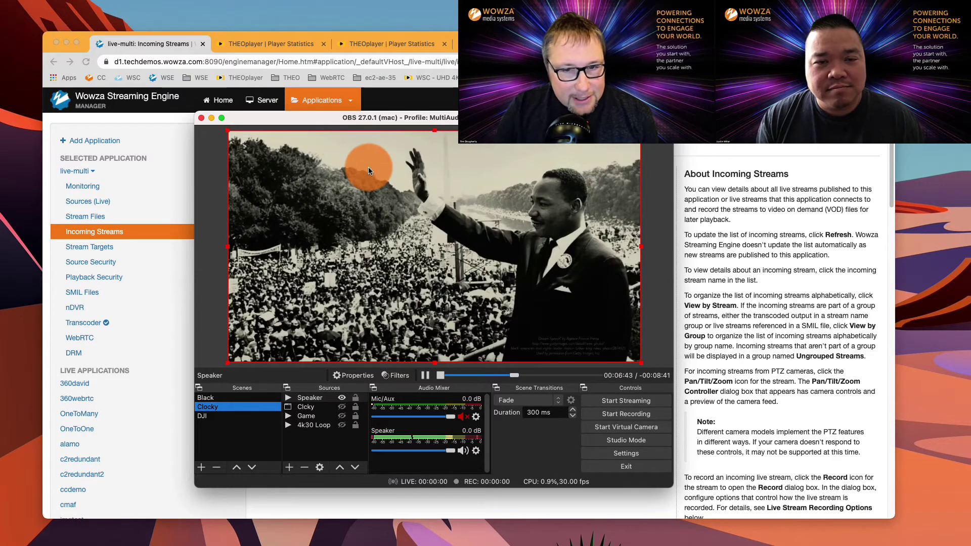
pyautogui.click(602, 405)
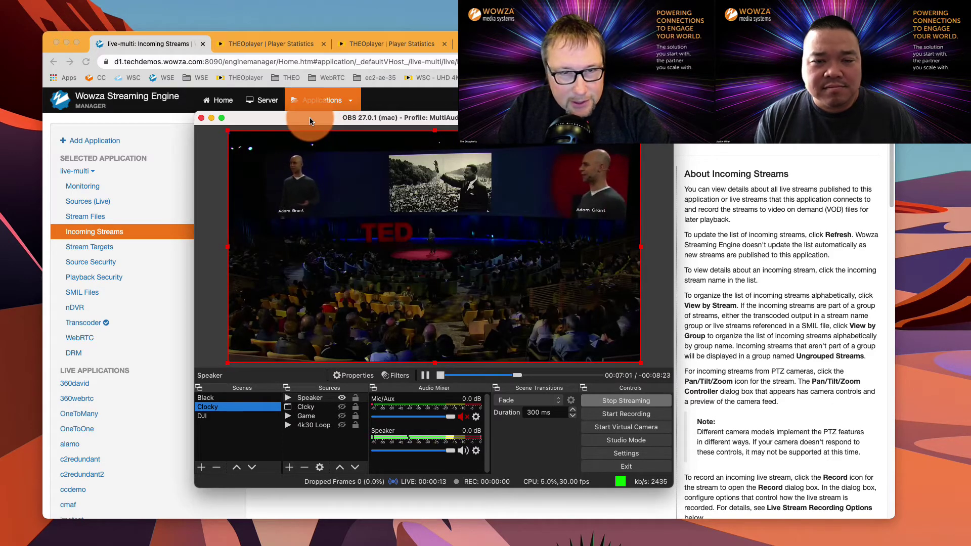
pyautogui.moveTo(309, 118); pyautogui.dragTo(970, 167)
# Refresh Incoming Streams so Encoder1 and its transcoded renditions appear as active.
pyautogui.click(356, 298)
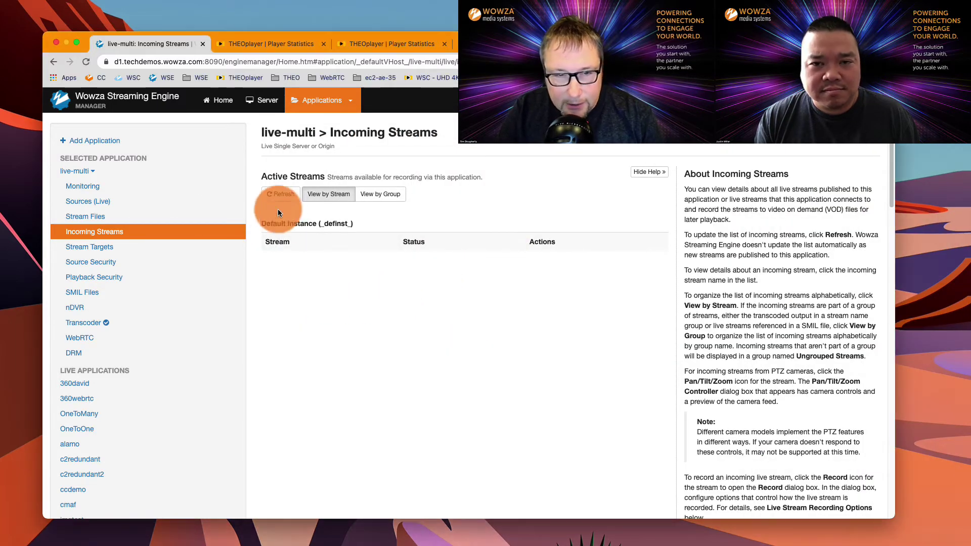
pyautogui.click(278, 195)
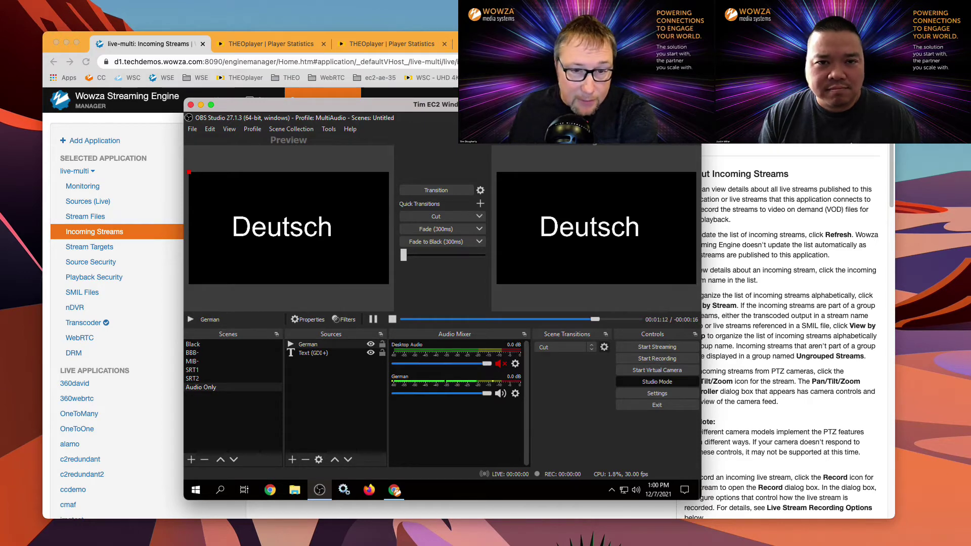
# Start the German-audio OBS encoder and refresh to list Encoder2 and Encoder1_Encoder2_audio.
pyautogui.click(636, 347)
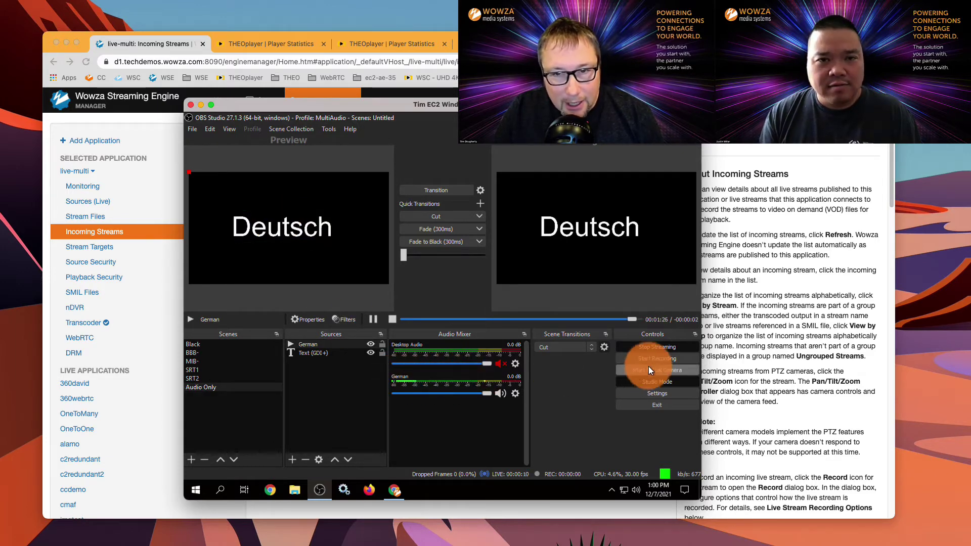
pyautogui.click(352, 96)
pyautogui.click(274, 202)
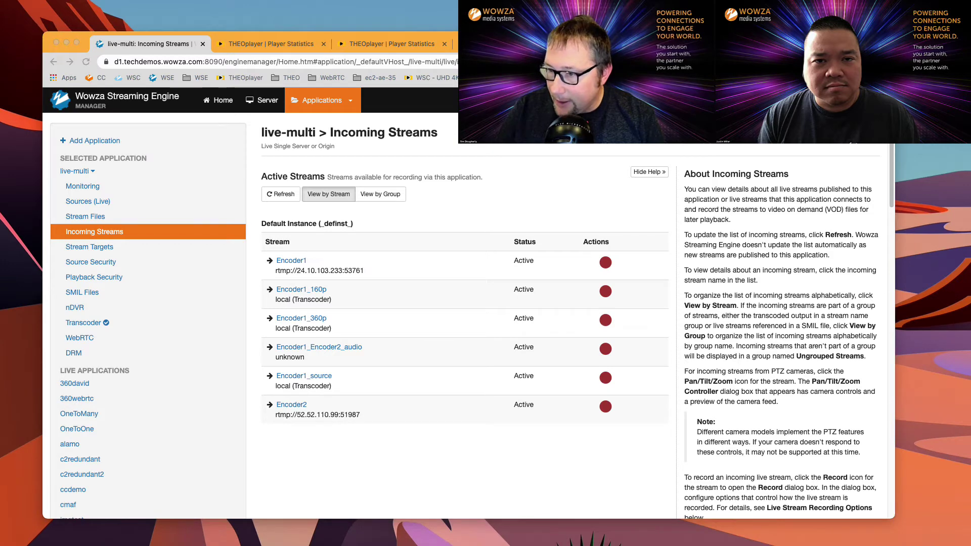
# Start streaming from the third OBS encoder and move its window off screen.
pyautogui.moveTo(970, 103); pyautogui.dragTo(341, 104)
pyautogui.click(693, 401)
pyautogui.moveTo(325, 102); pyautogui.dragTo(970, 104)
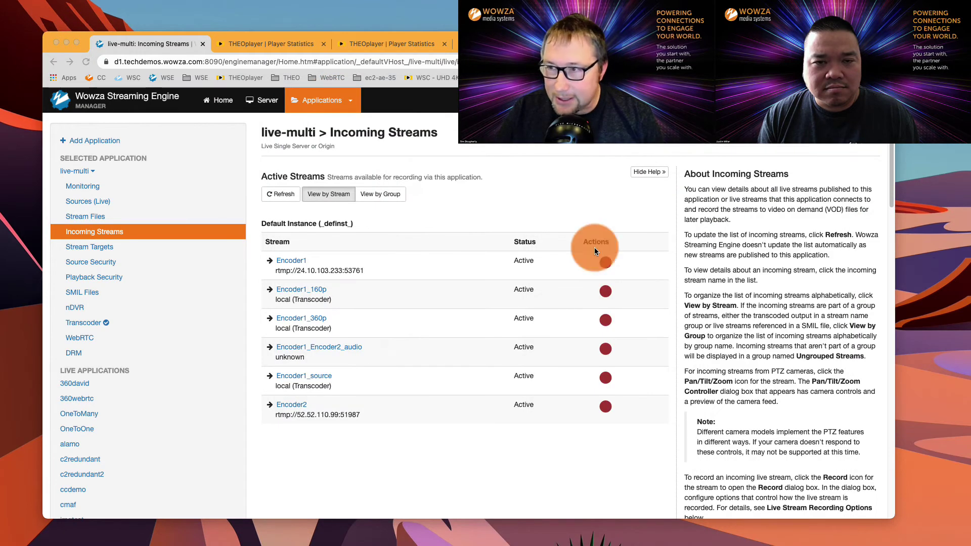
# Refresh to list Encoder3 and Encoder1_Encoder3_audio, then go to the THEOplayer statistics page.
pyautogui.click(273, 194)
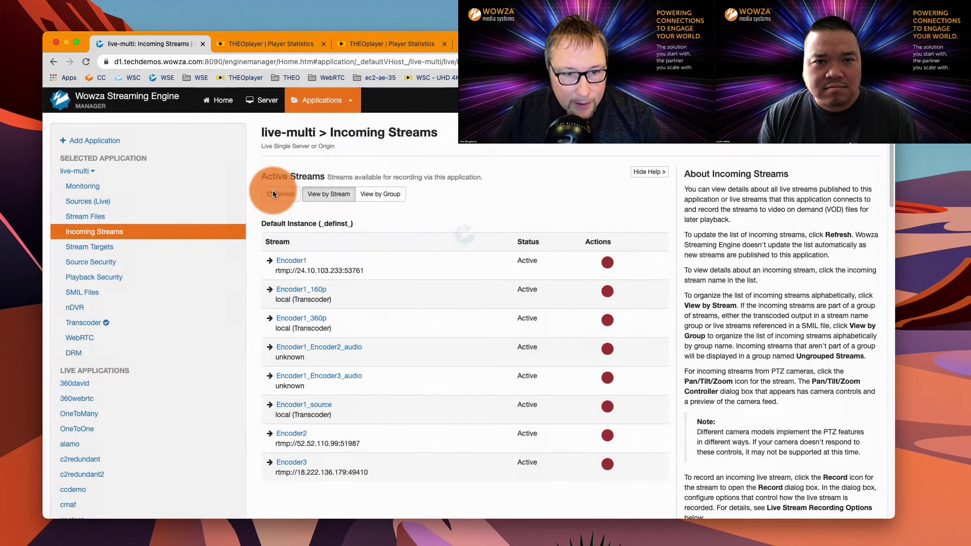
pyautogui.click(289, 463)
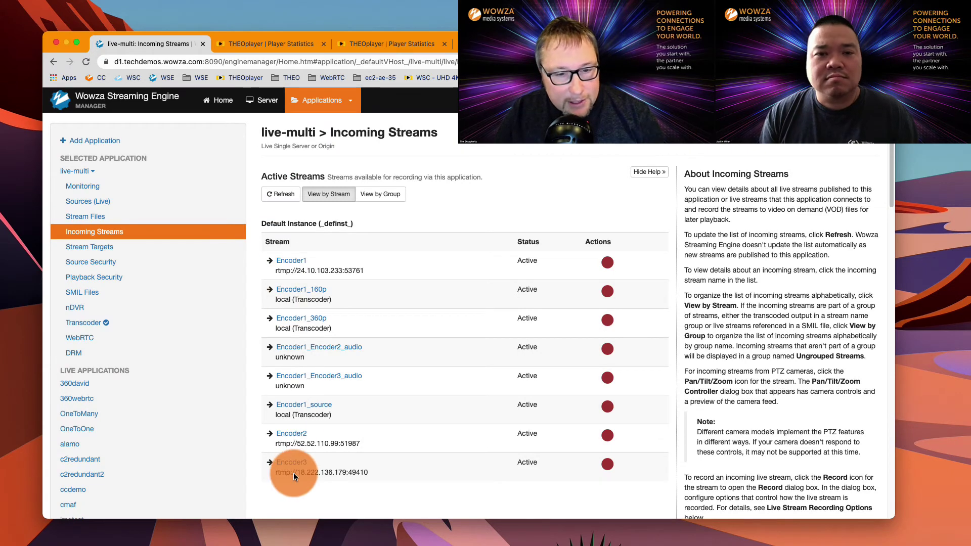
pyautogui.click(273, 45)
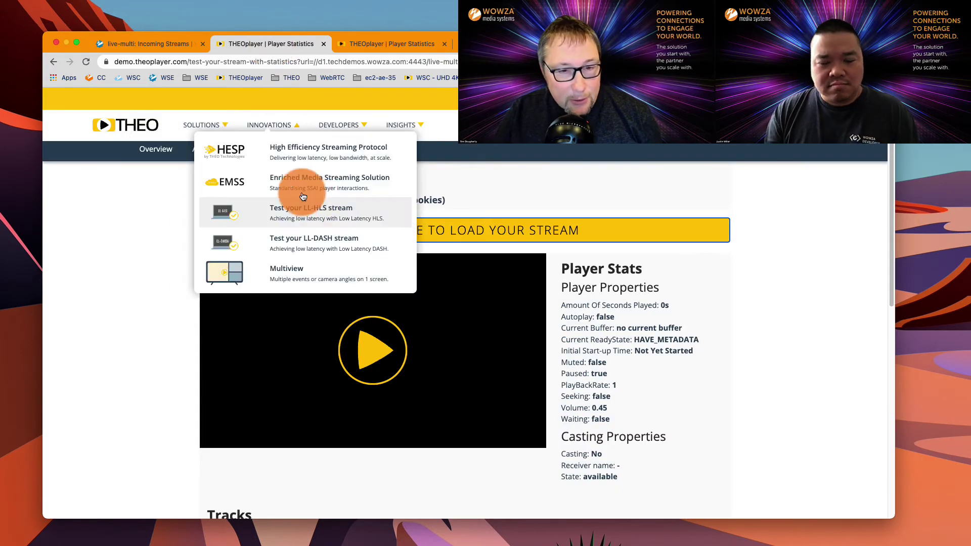
# Load the live-multi smil:multiAudioABR.smil/playlist.m3u8 stream into the THEOplayer player.
pyautogui.click(677, 303)
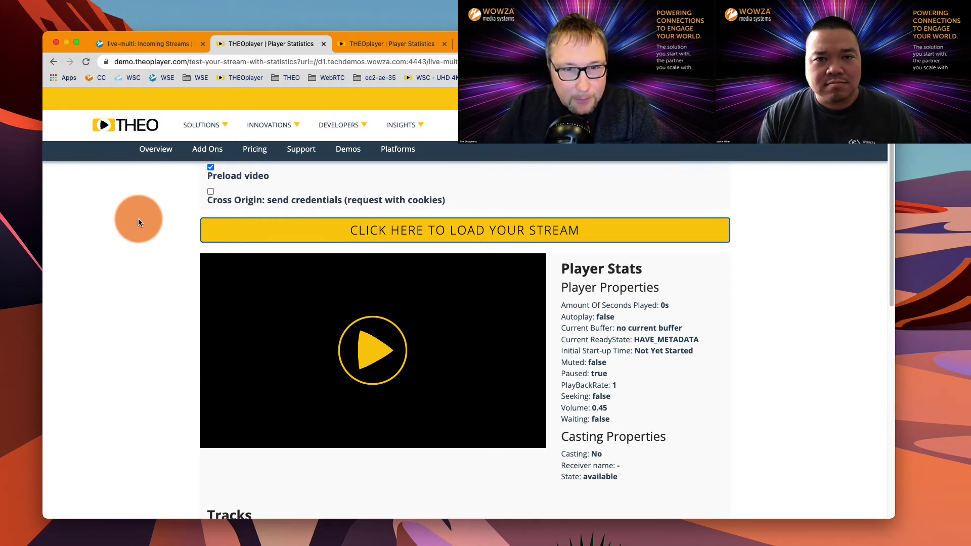
pyautogui.scroll(5, 165, 235)
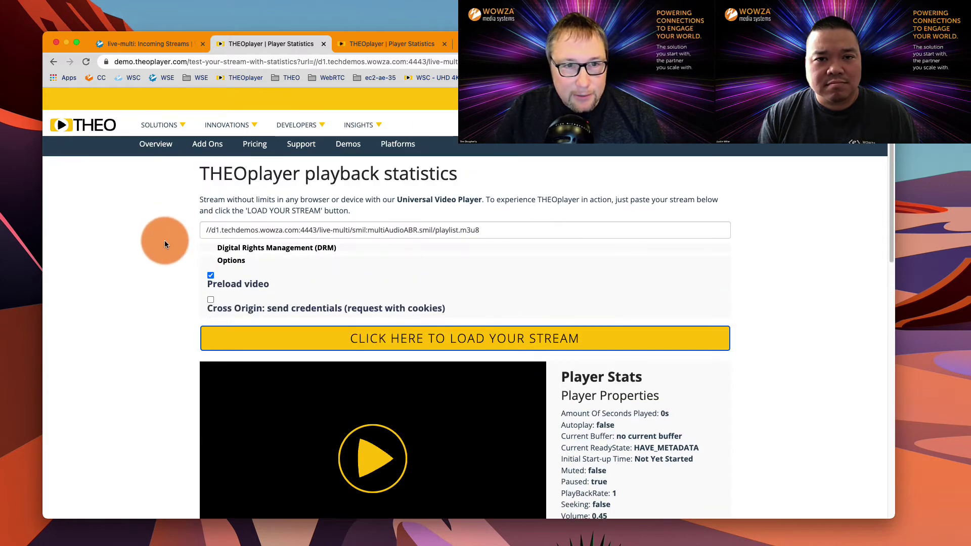
pyautogui.moveTo(212, 230); pyautogui.dragTo(435, 230)
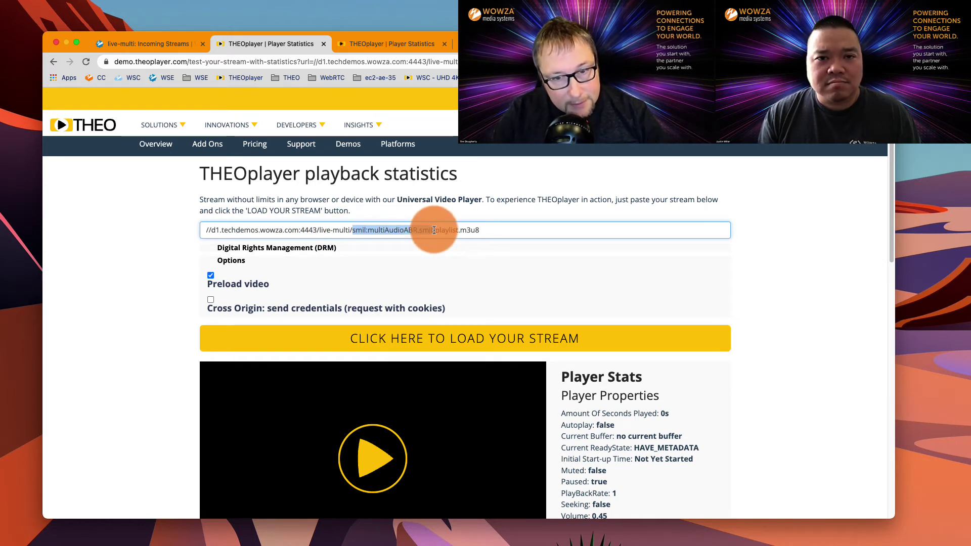
pyautogui.scroll(-1, 769, 317)
pyautogui.scroll(-5, 769, 318)
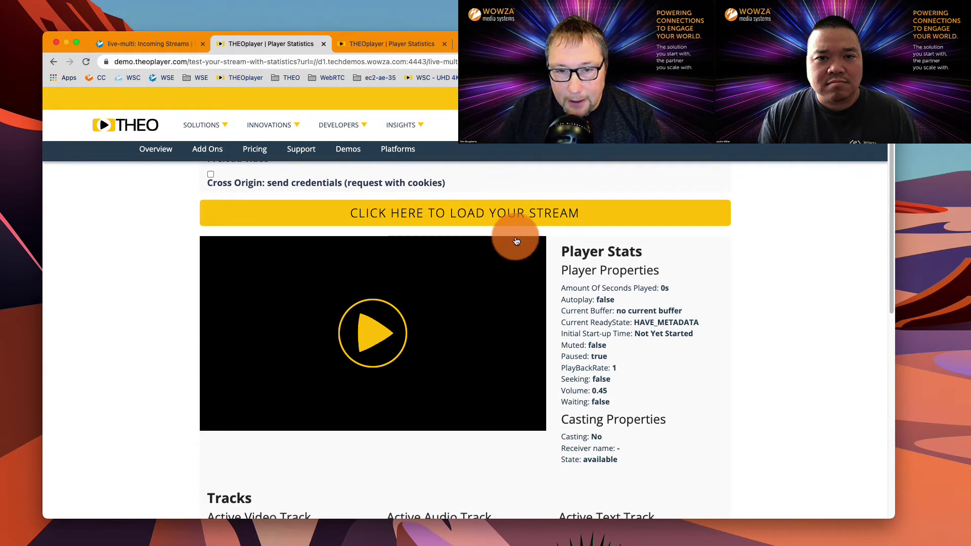
pyautogui.click(426, 213)
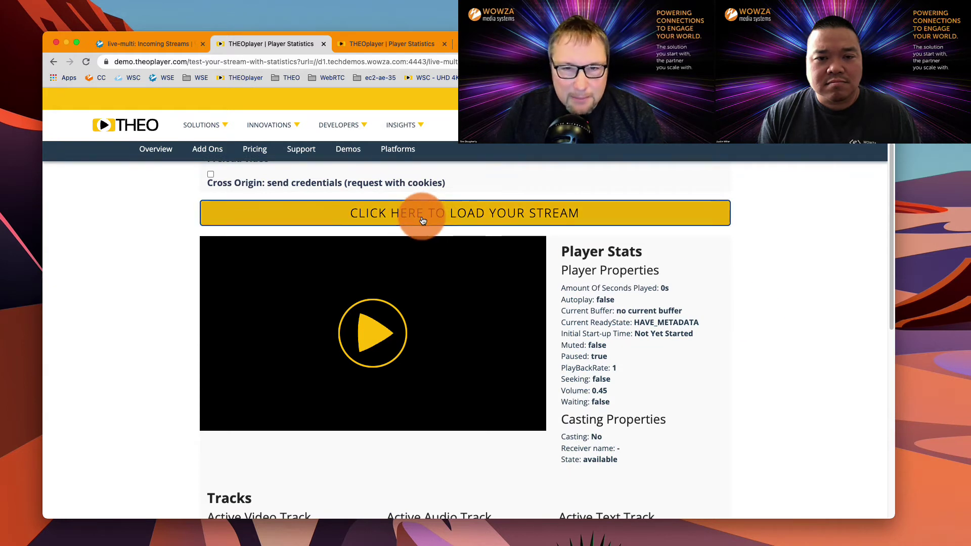
# Start the live stream, choose an audio language and raise the volume to 0.75.
pyautogui.click(381, 335)
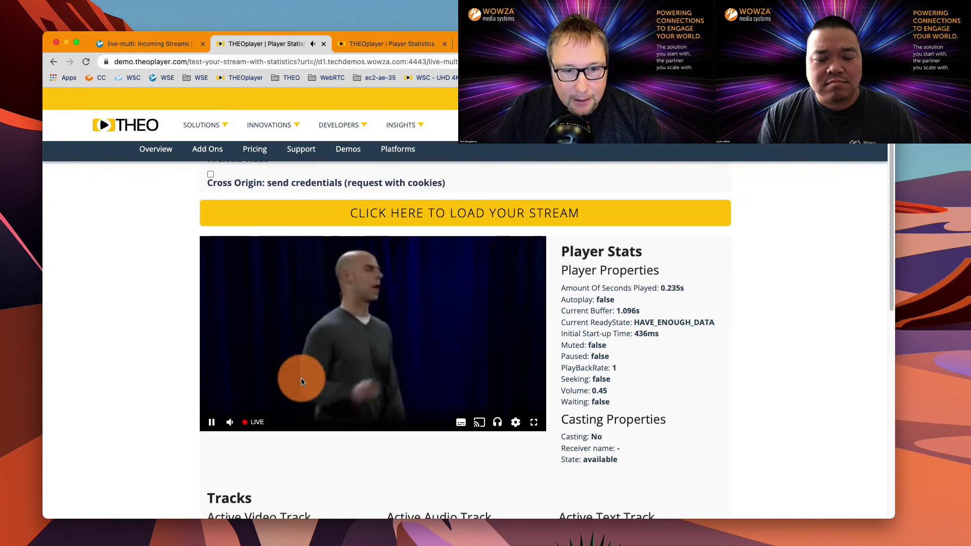
pyautogui.click(257, 422)
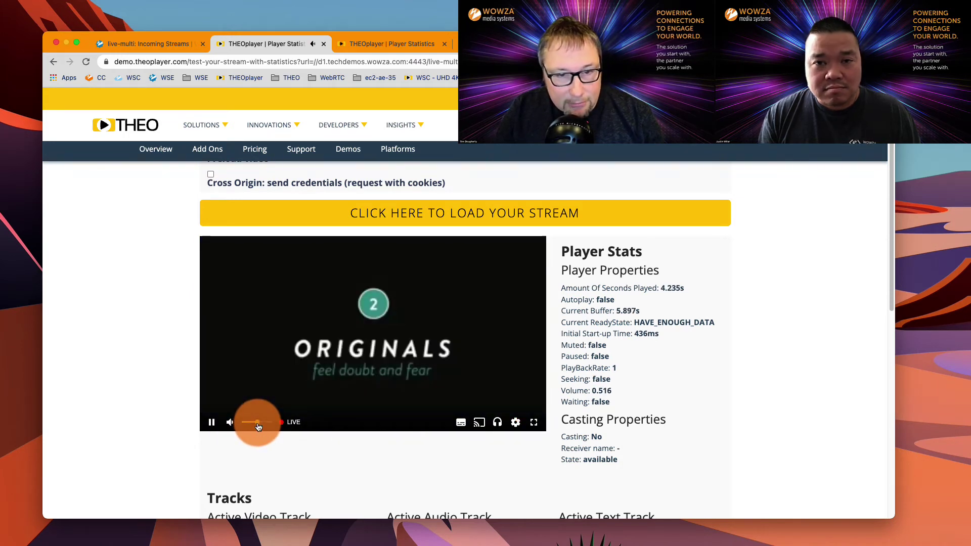
pyautogui.click(500, 429)
pyautogui.click(503, 403)
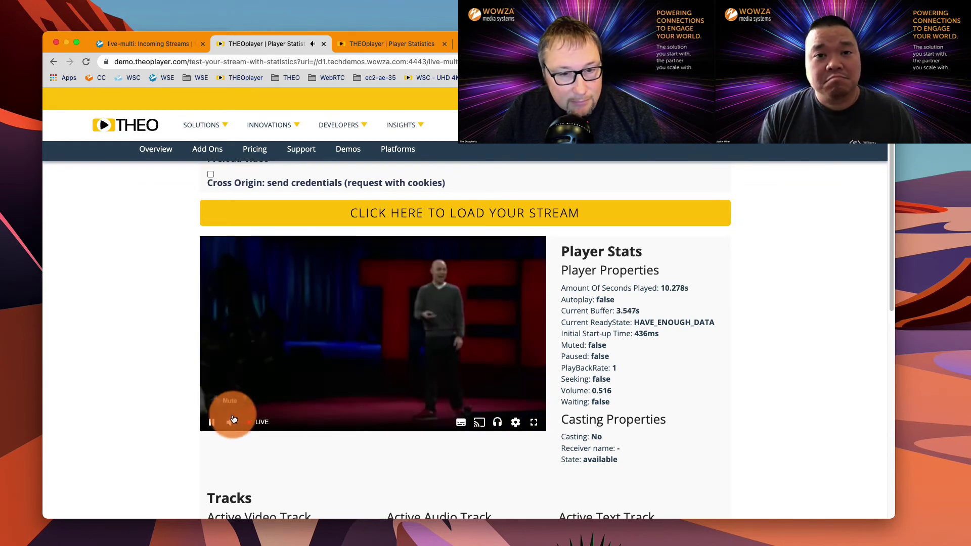
pyautogui.click(265, 425)
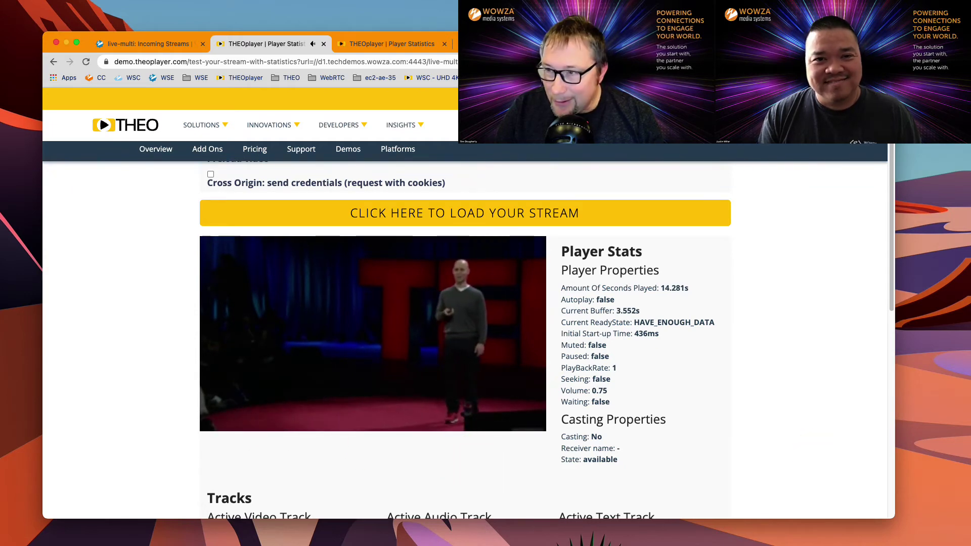
# Check the Mac mini OBS encoder, then switch the audio to Deutsch and the volume to 0.8.
pyautogui.press('super+Tab')
pyautogui.click(366, 132)
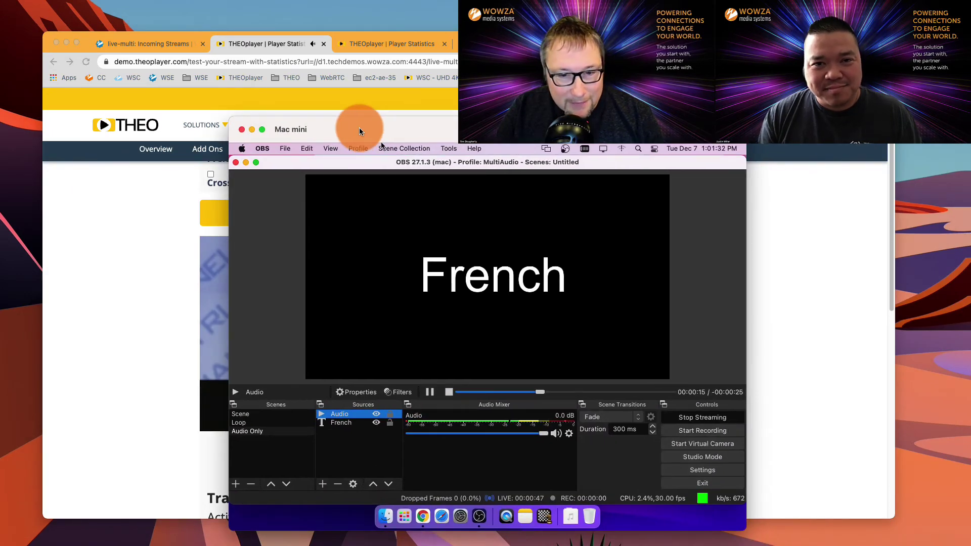
pyautogui.press('super+Tab')
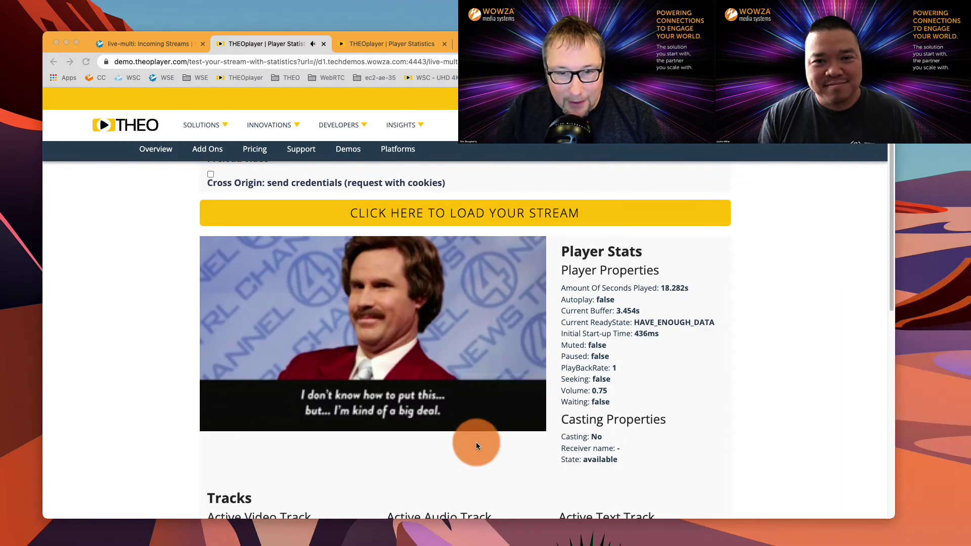
pyautogui.click(516, 422)
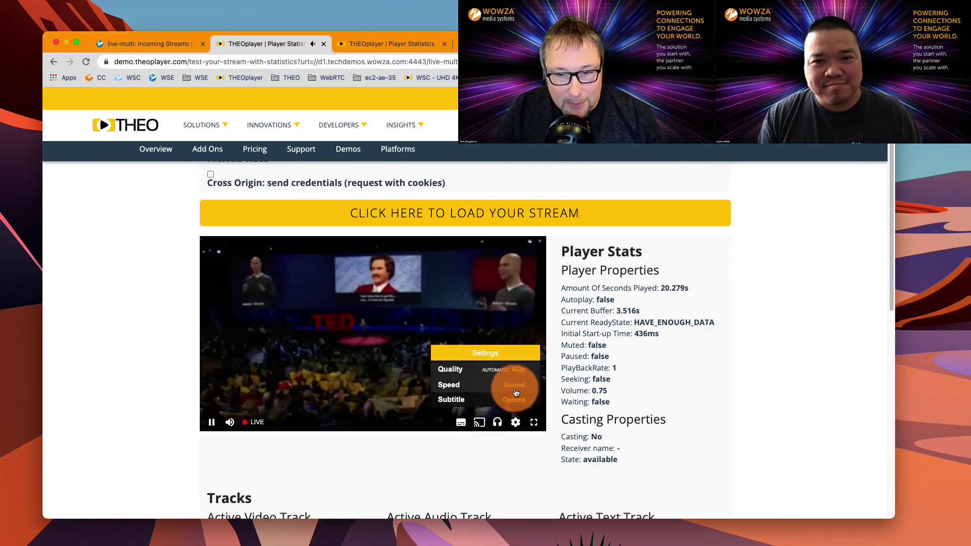
pyautogui.click(501, 400)
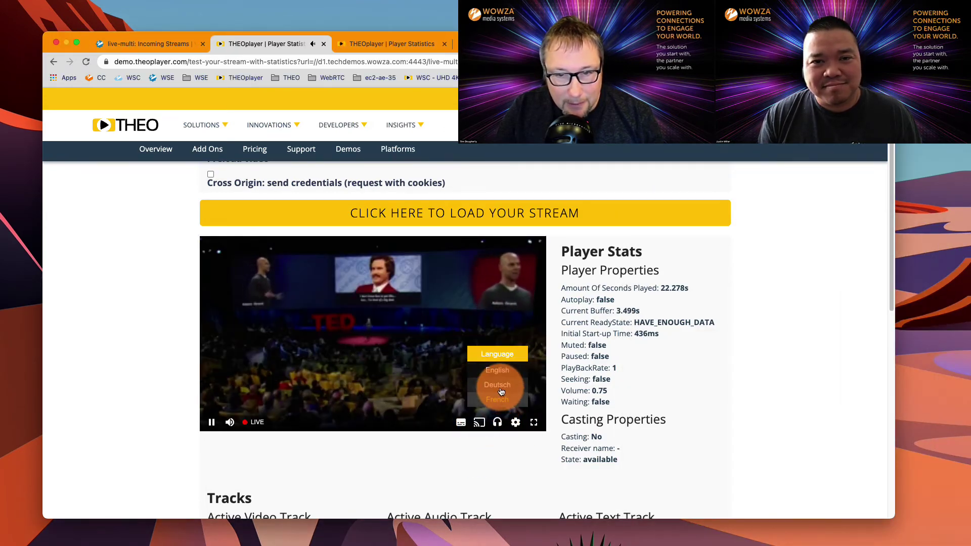
pyautogui.click(500, 392)
pyautogui.moveTo(229, 420)
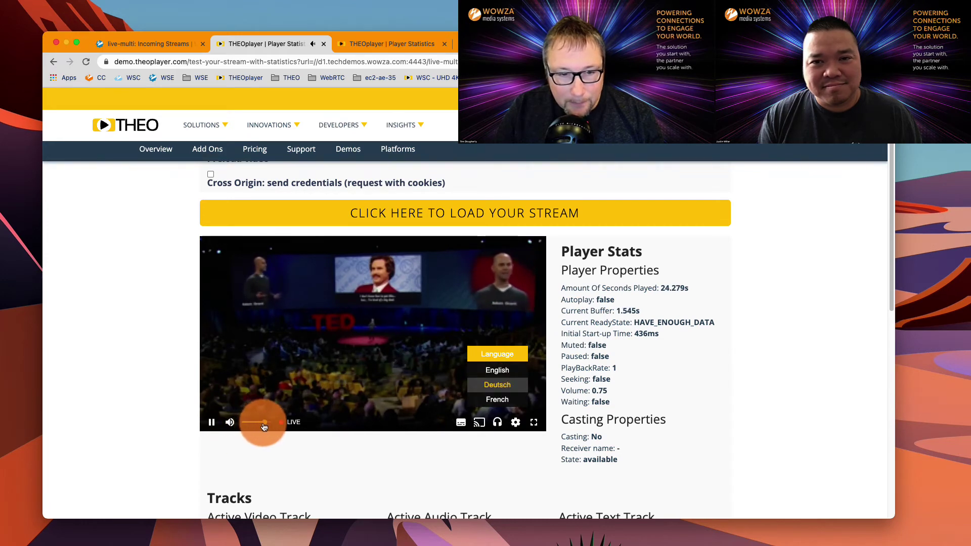
pyautogui.moveTo(264, 427); pyautogui.dragTo(267, 424)
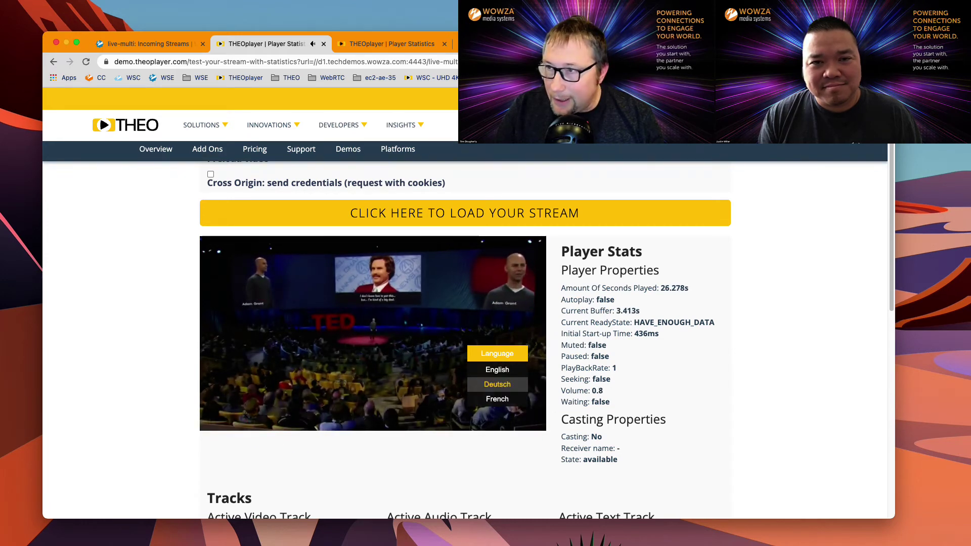
# Compare with the Windows OBS encoder showing Deutsch and review the player's video quality options.
pyautogui.press('super+Tab')
pyautogui.moveTo(153, 43); pyautogui.dragTo(140, 68)
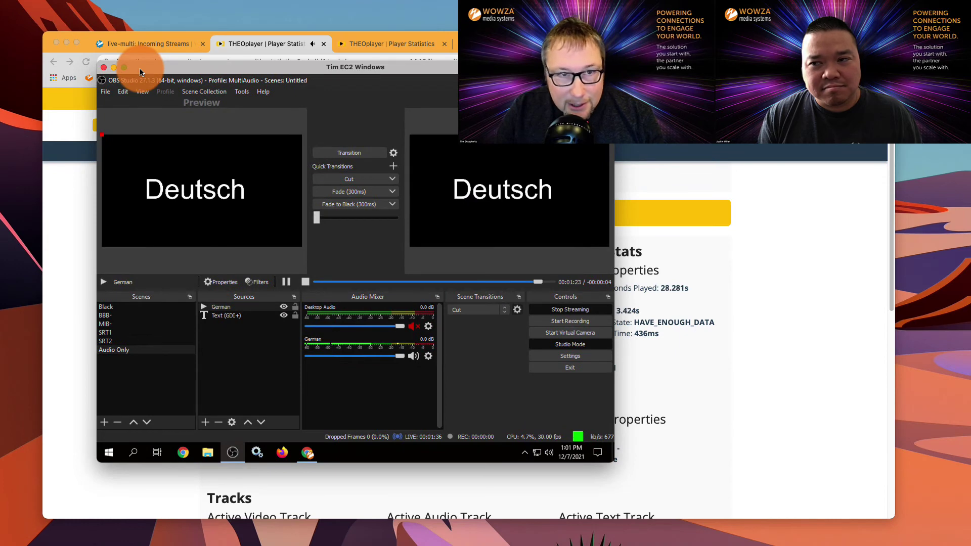
pyautogui.press('super+Tab')
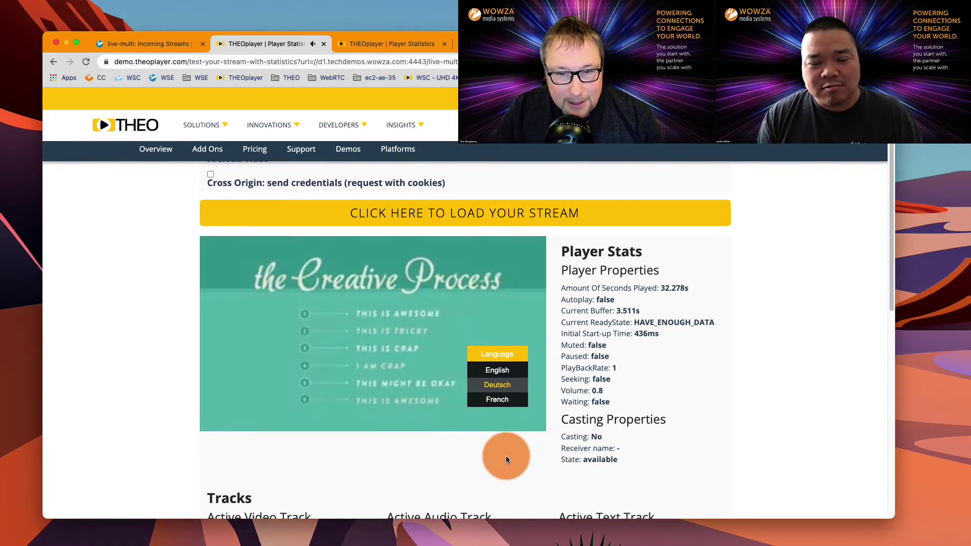
pyautogui.click(515, 422)
pyautogui.click(506, 371)
pyautogui.click(523, 482)
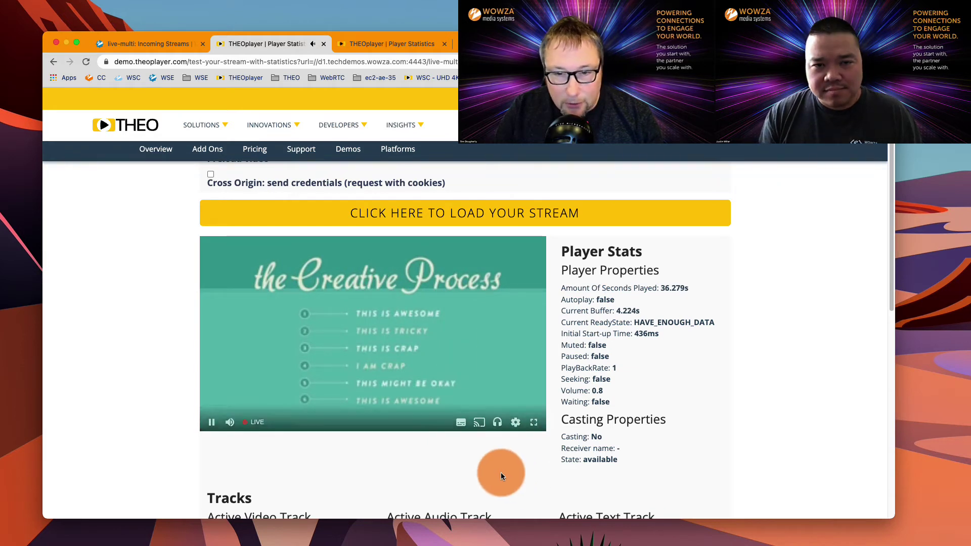
# Enable English subtitles, switch them to Deutsch, mute the audio, then reopen the subtitle list.
pyautogui.click(464, 427)
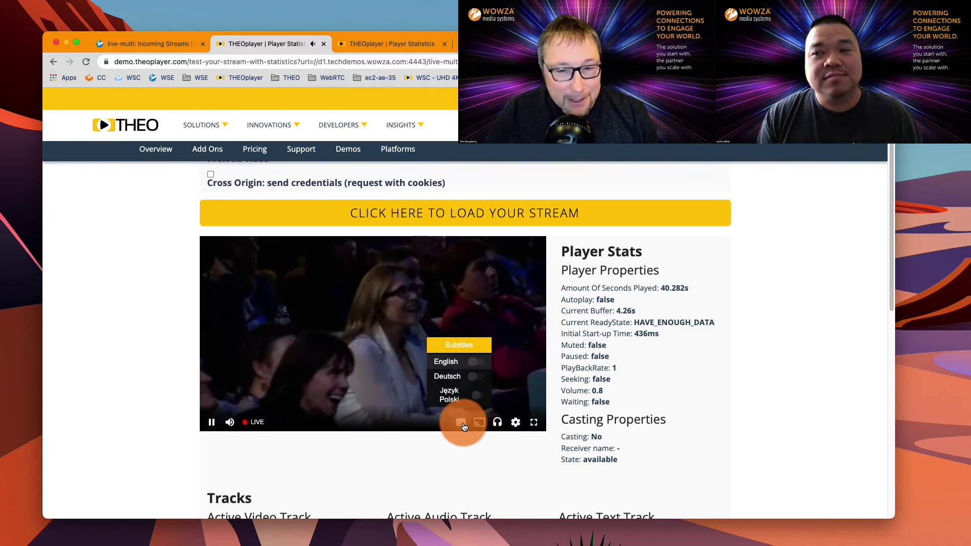
pyautogui.click(470, 362)
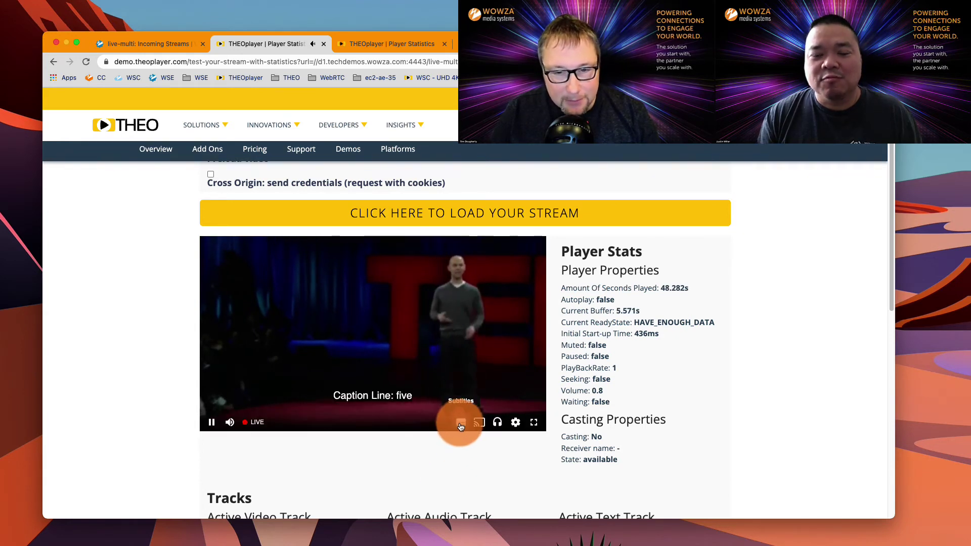
pyautogui.click(460, 424)
pyautogui.click(474, 376)
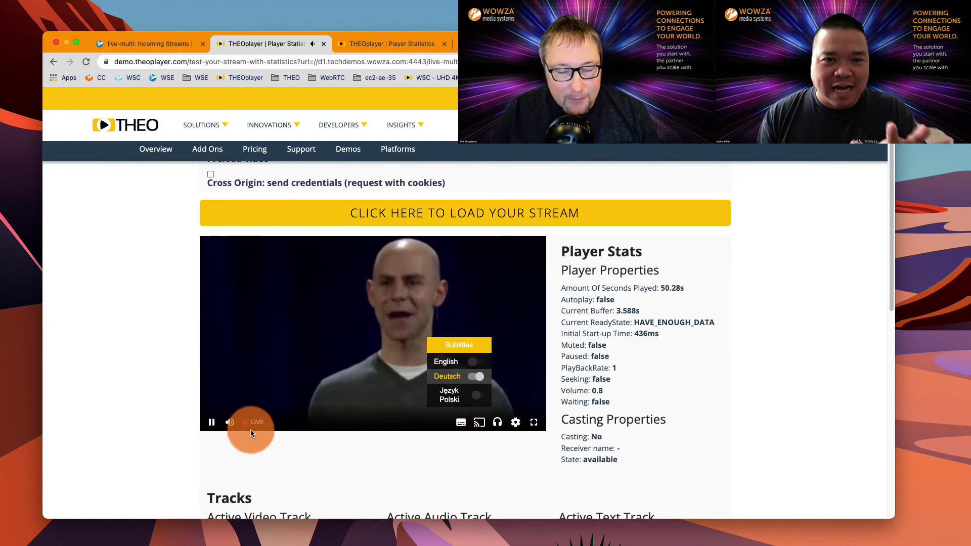
pyautogui.click(229, 422)
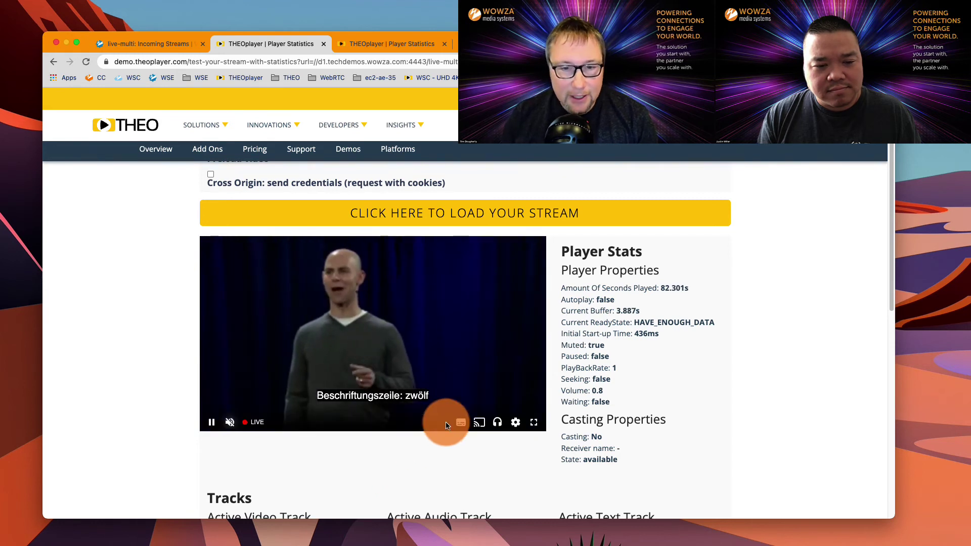
pyautogui.click(460, 423)
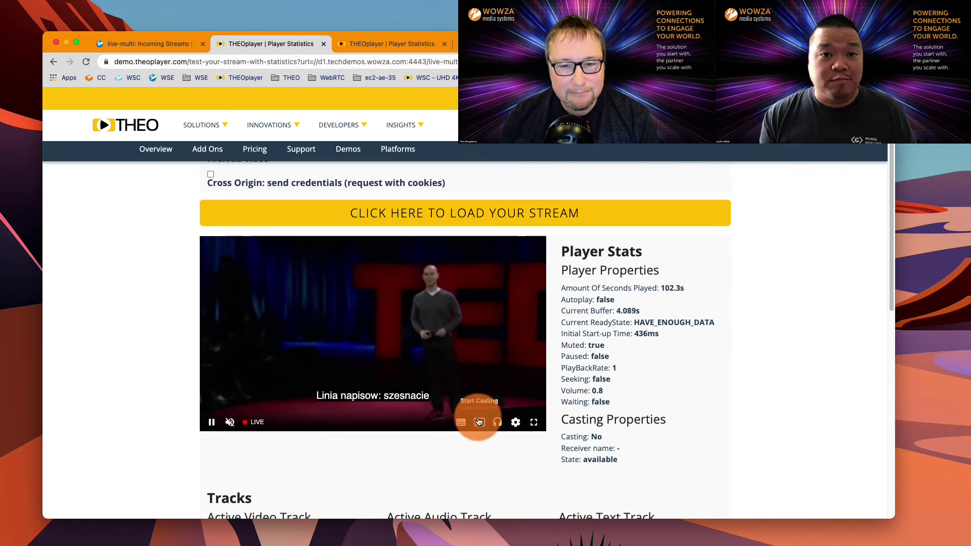
pyautogui.click(497, 423)
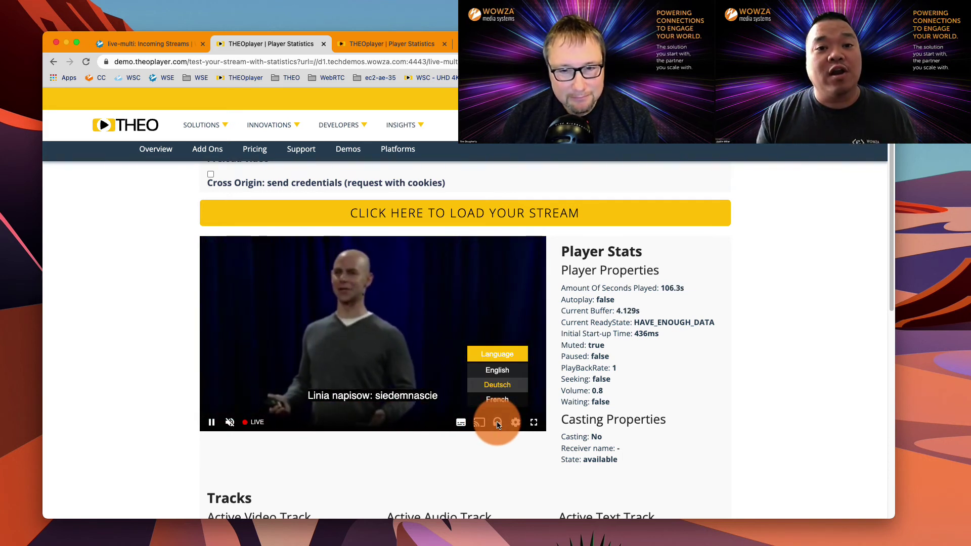
pyautogui.click(461, 423)
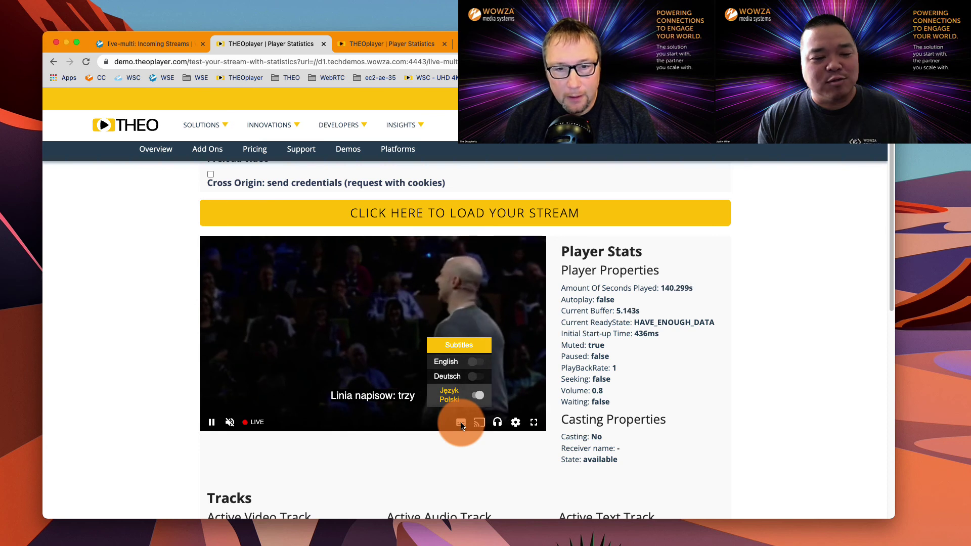
pyautogui.click(460, 423)
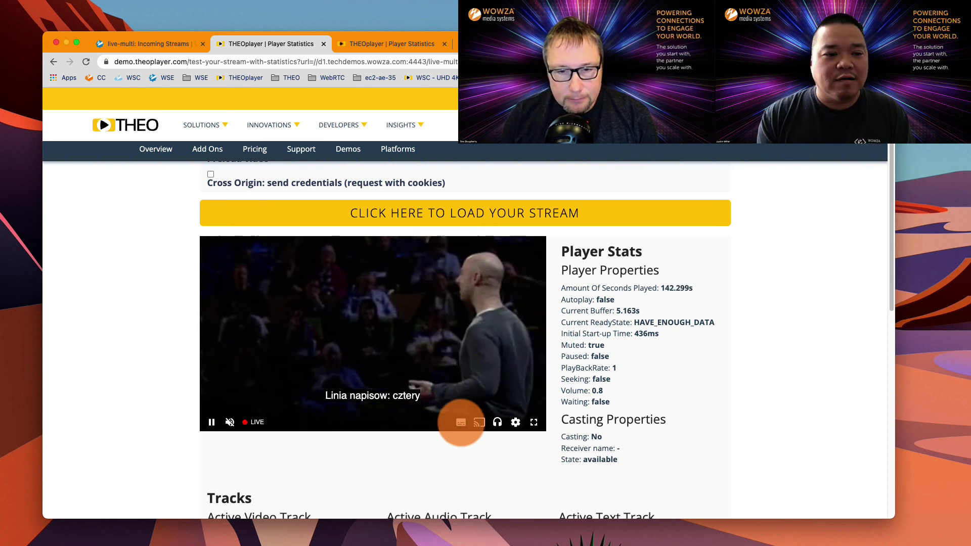